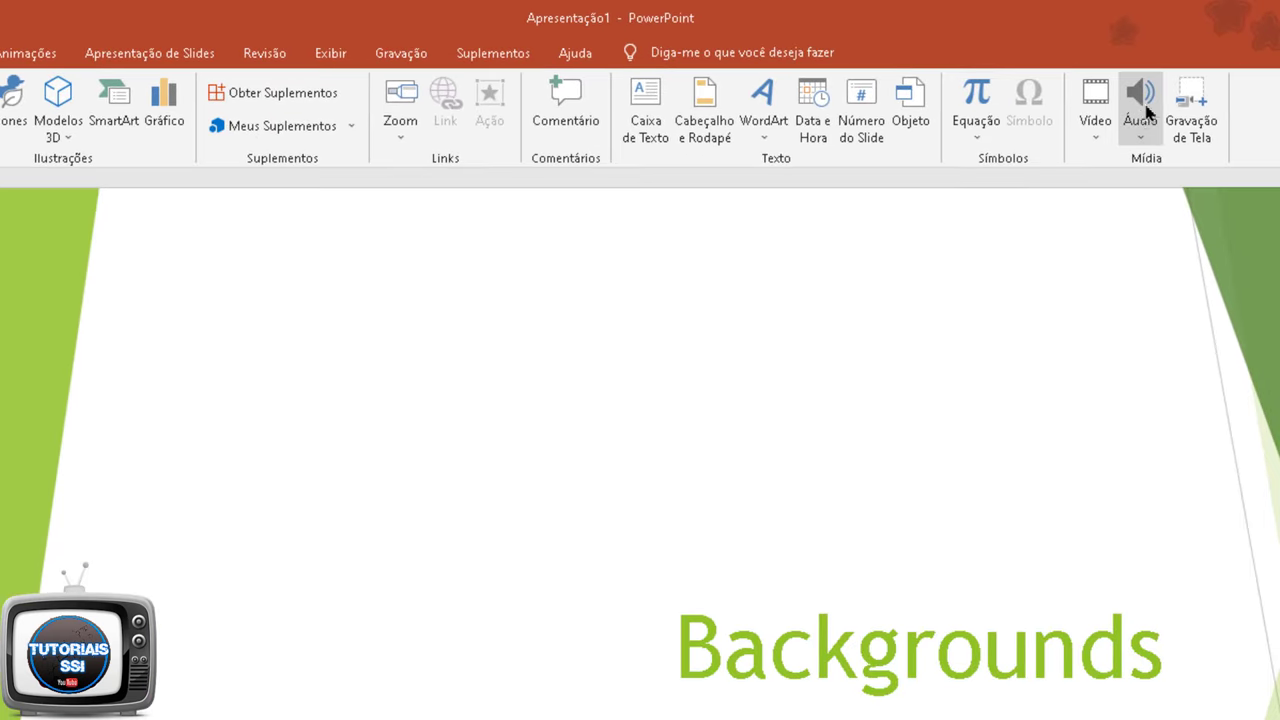
Step: Insert the radE0490 audio file from the Músicas folder onto the Backgrounds title slide
left_click(1145, 116)
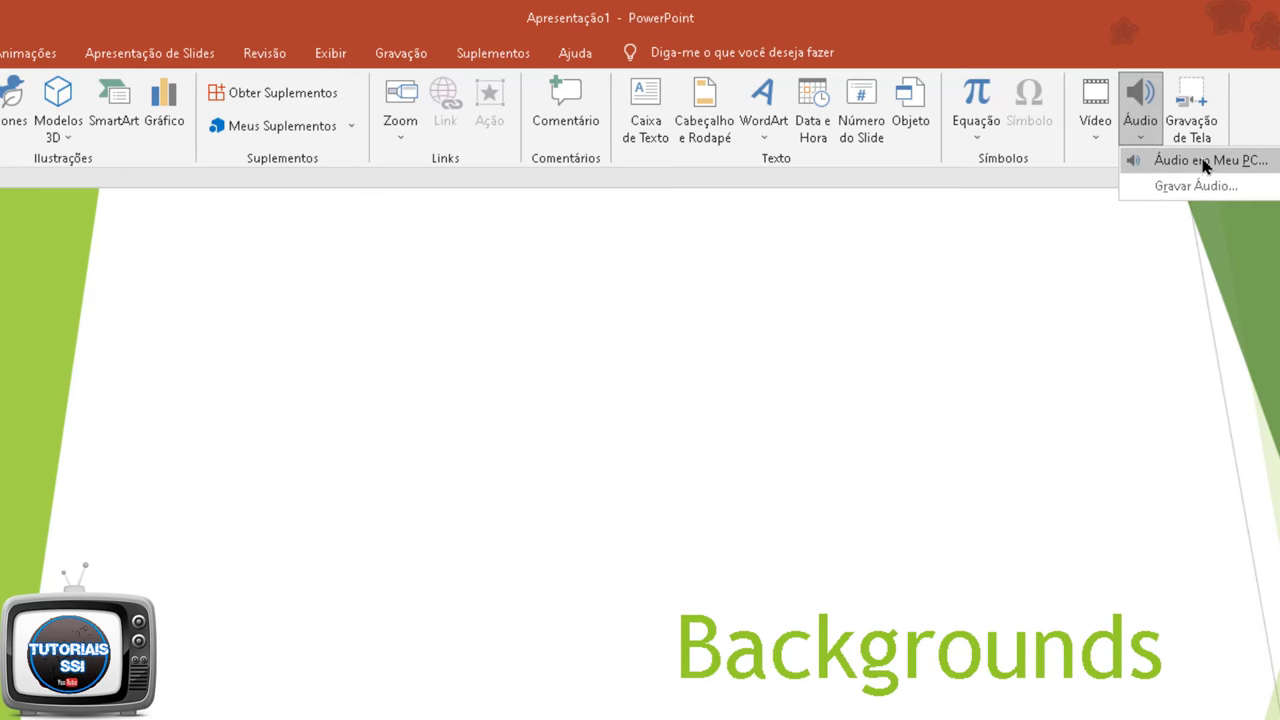
left_click(1216, 166)
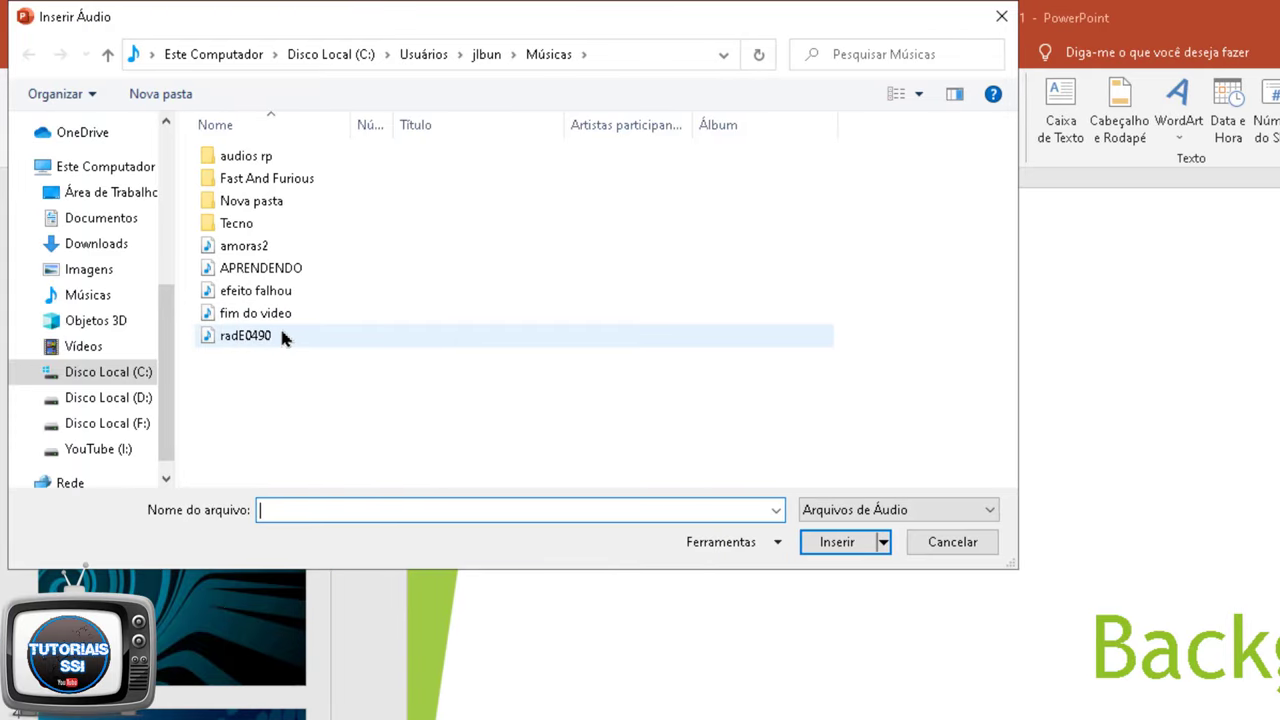
left_click(282, 333)
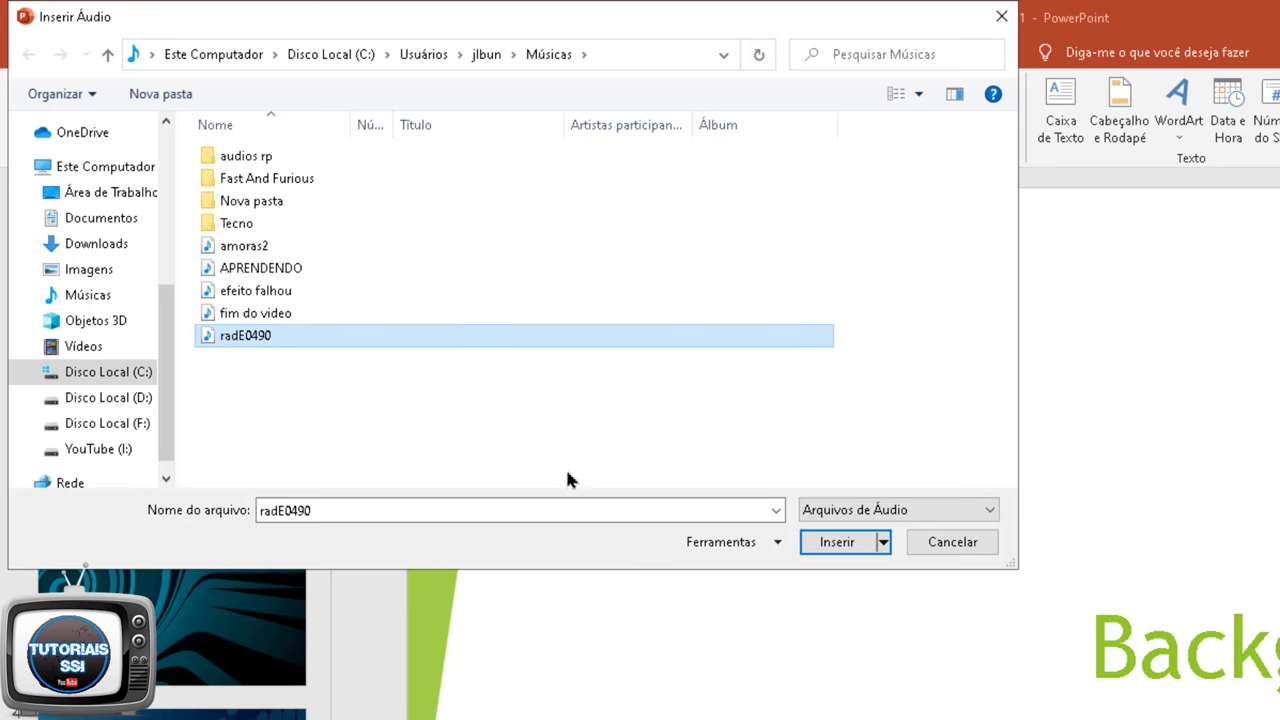
left_click(853, 548)
left_click(838, 543)
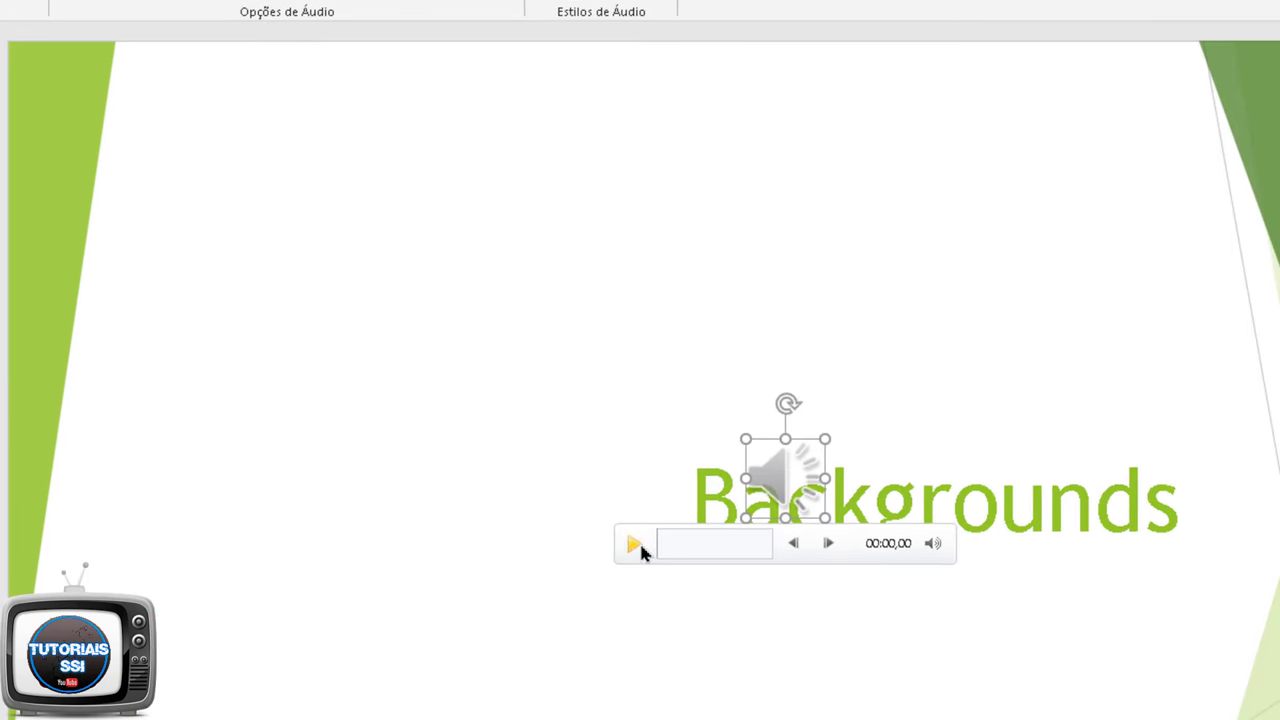
Step: Preview the radE0490 audio, bring its volume down low, and pause it
left_click(636, 546)
left_click(931, 543)
mouse_move(930, 543)
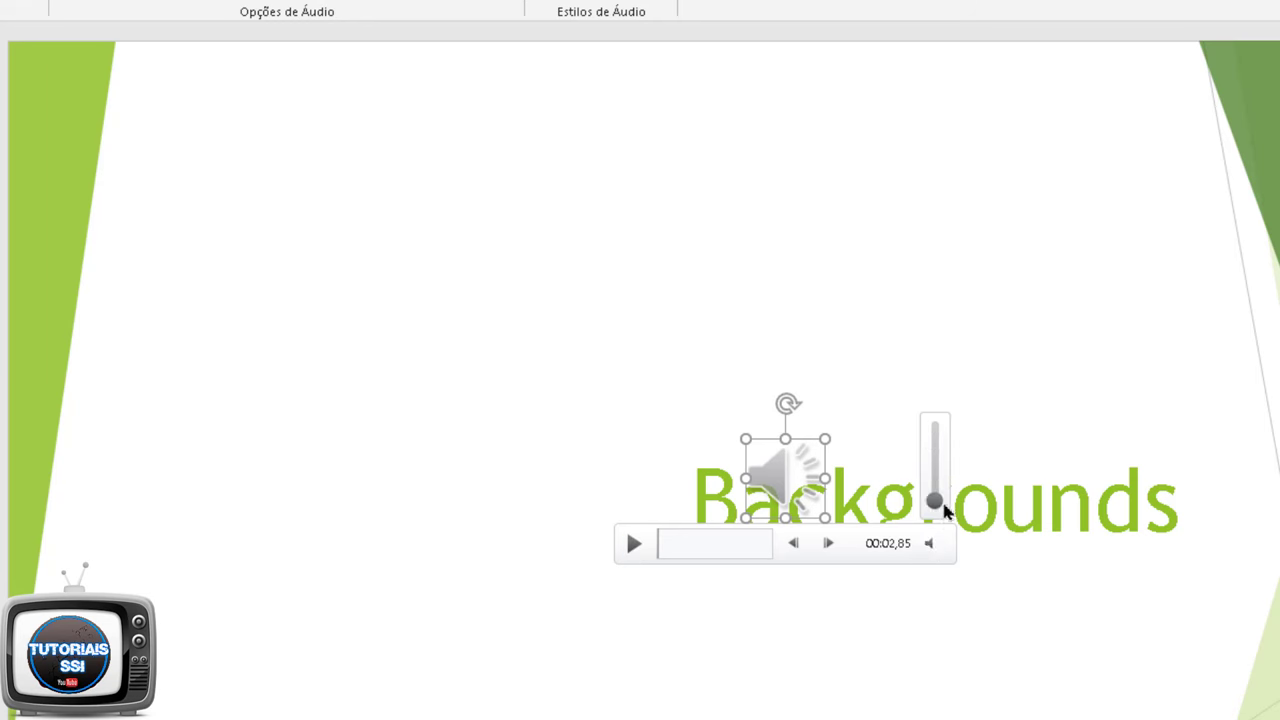
left_click_drag(938, 503, 934, 474)
left_click(642, 546)
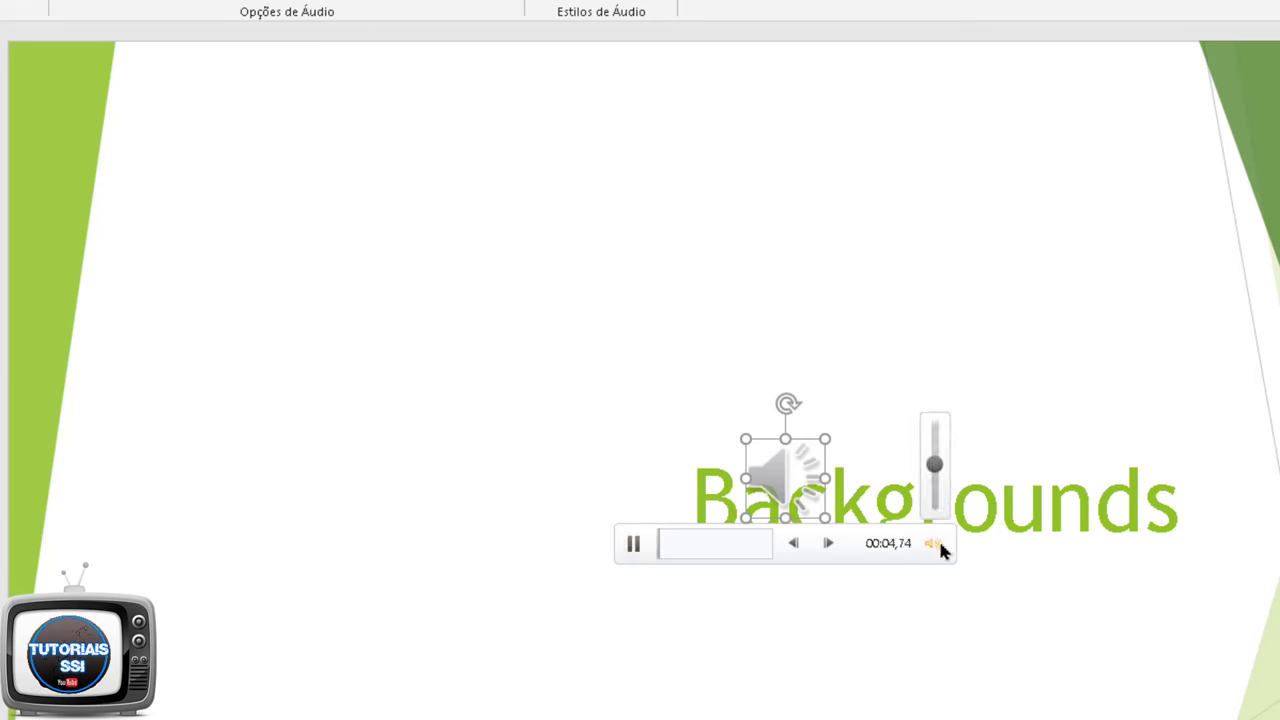
left_click_drag(935, 465, 940, 499)
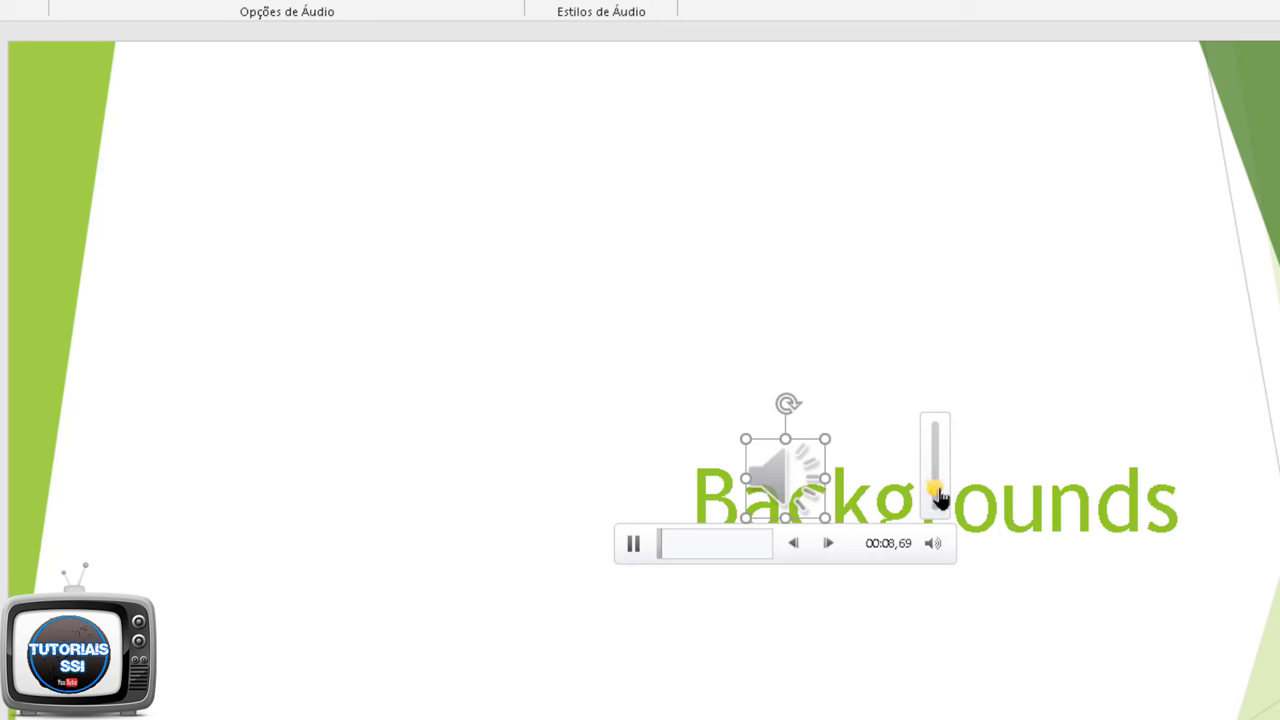
left_click_drag(940, 498, 938, 506)
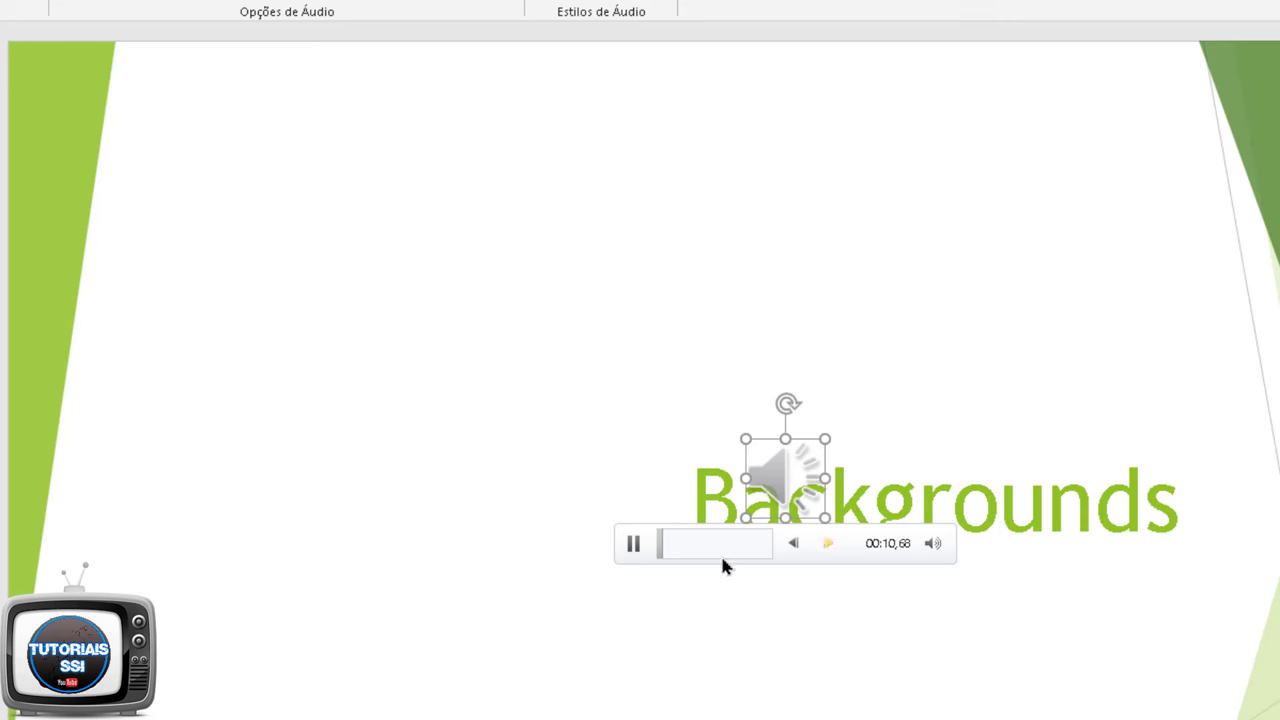
left_click(633, 543)
Step: Run the slide show from the title slide to the red-and-black slide, then exit
key("shift+F5")
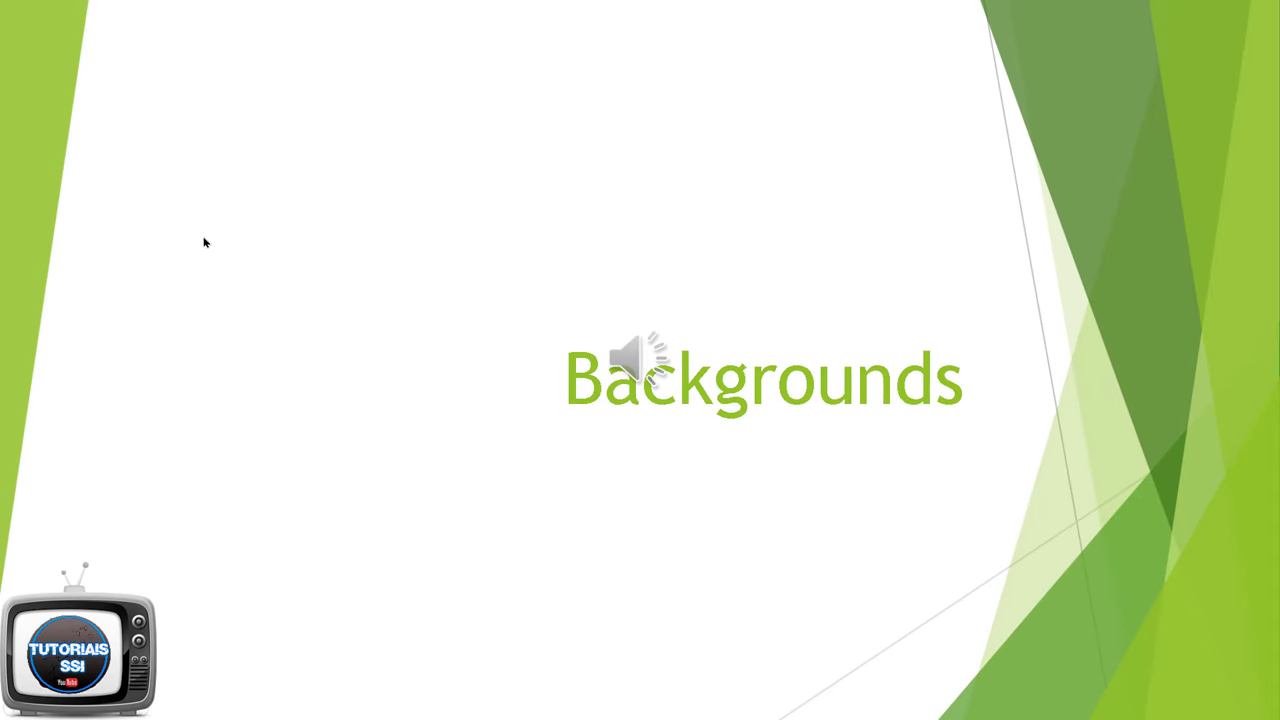
left_click(204, 242)
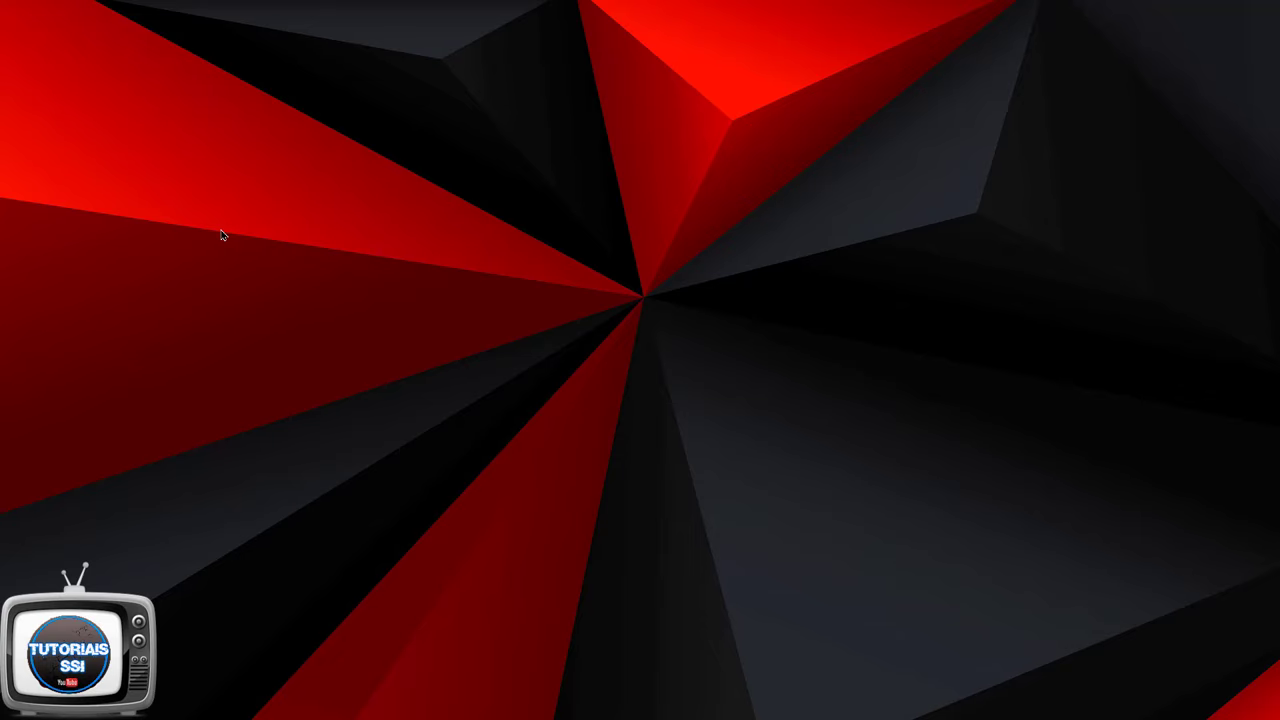
key("Escape")
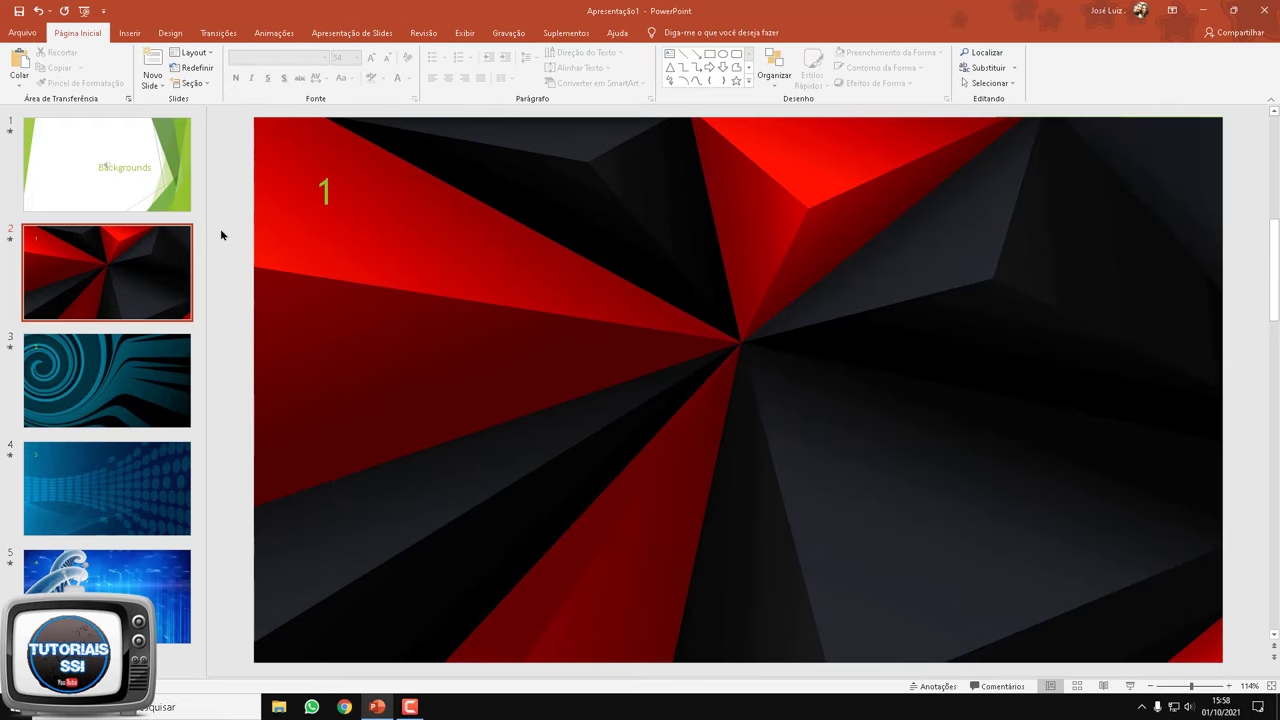
Step: Set the title-slide audio to hide during the show, play across slides, and loop until stopped
left_click(115, 145)
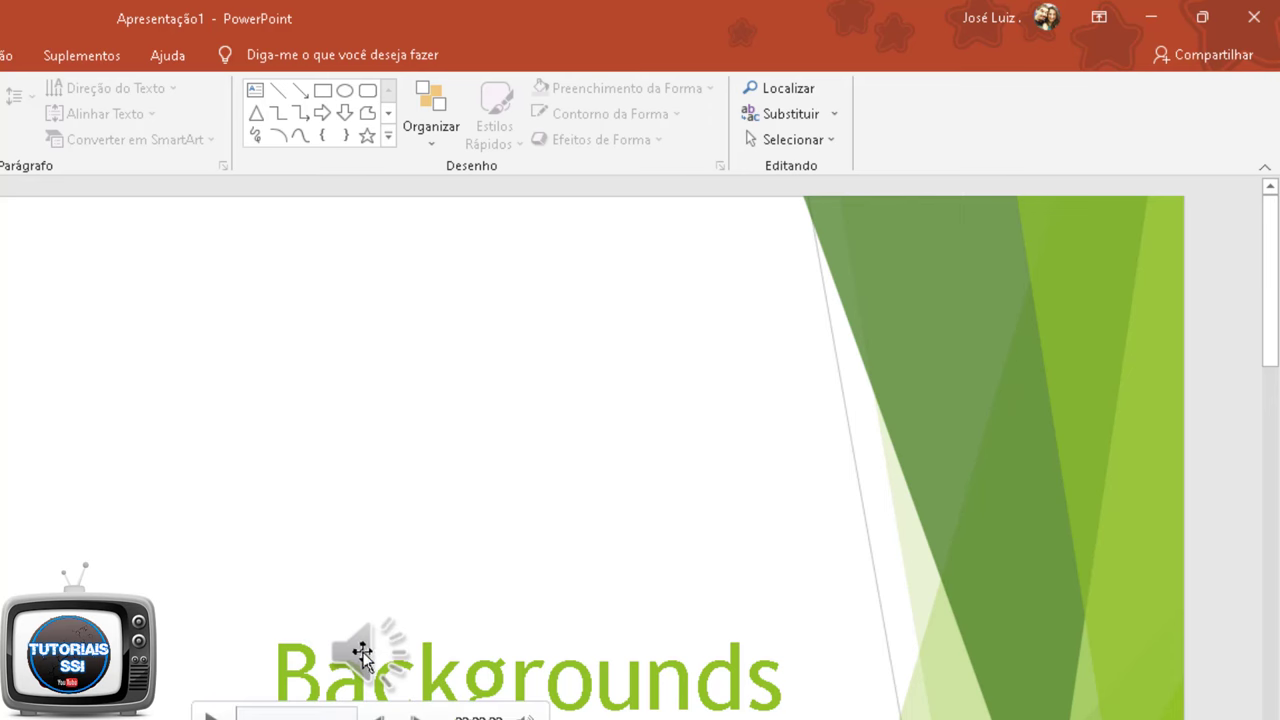
left_click(360, 640)
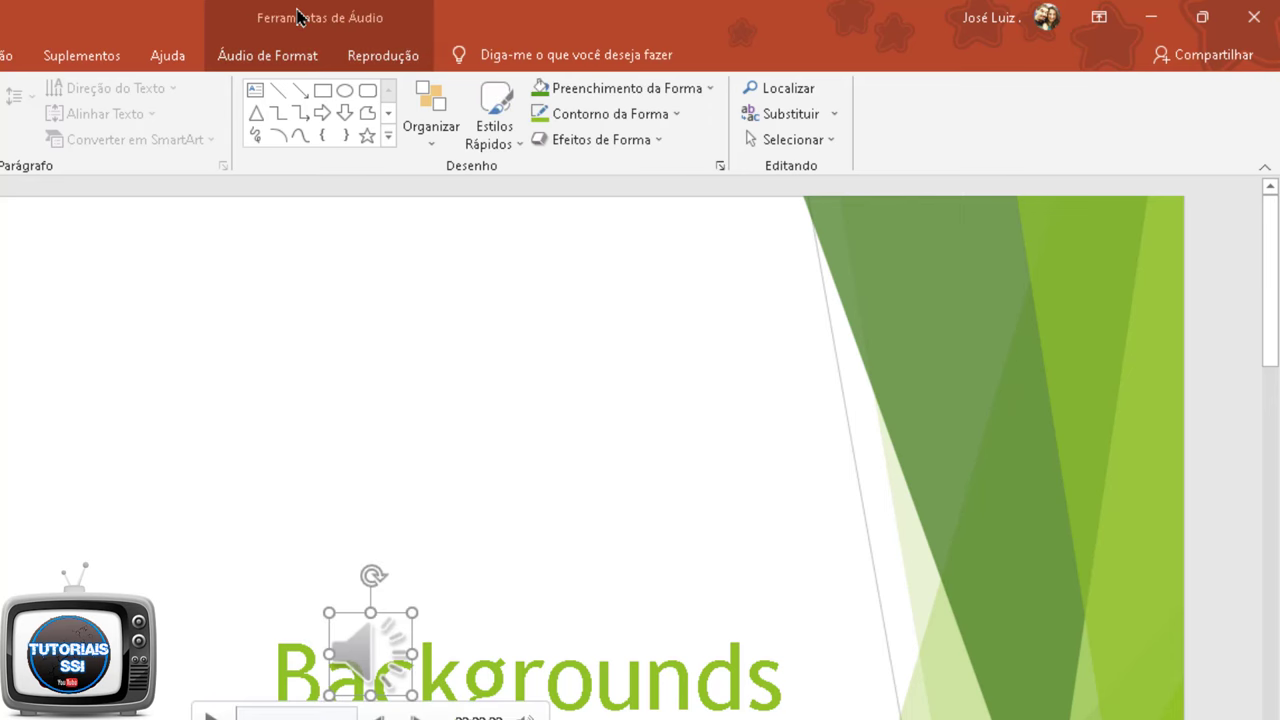
left_click(385, 62)
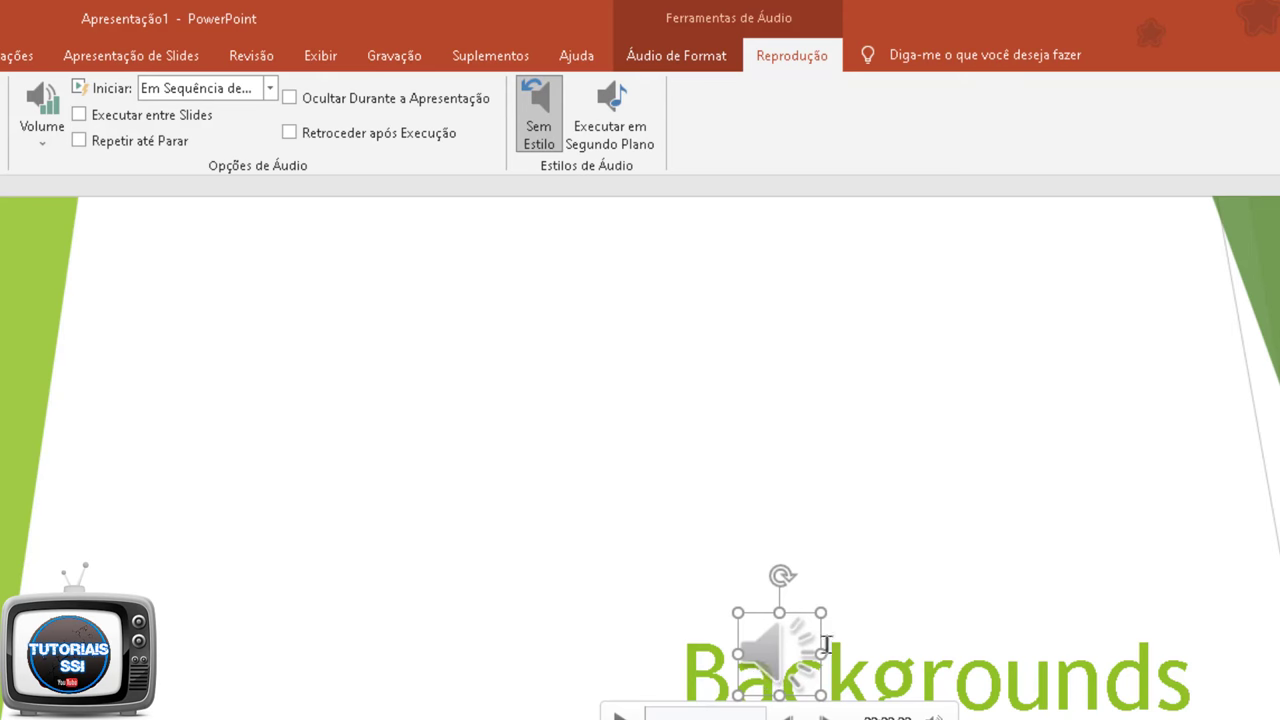
left_click(289, 98)
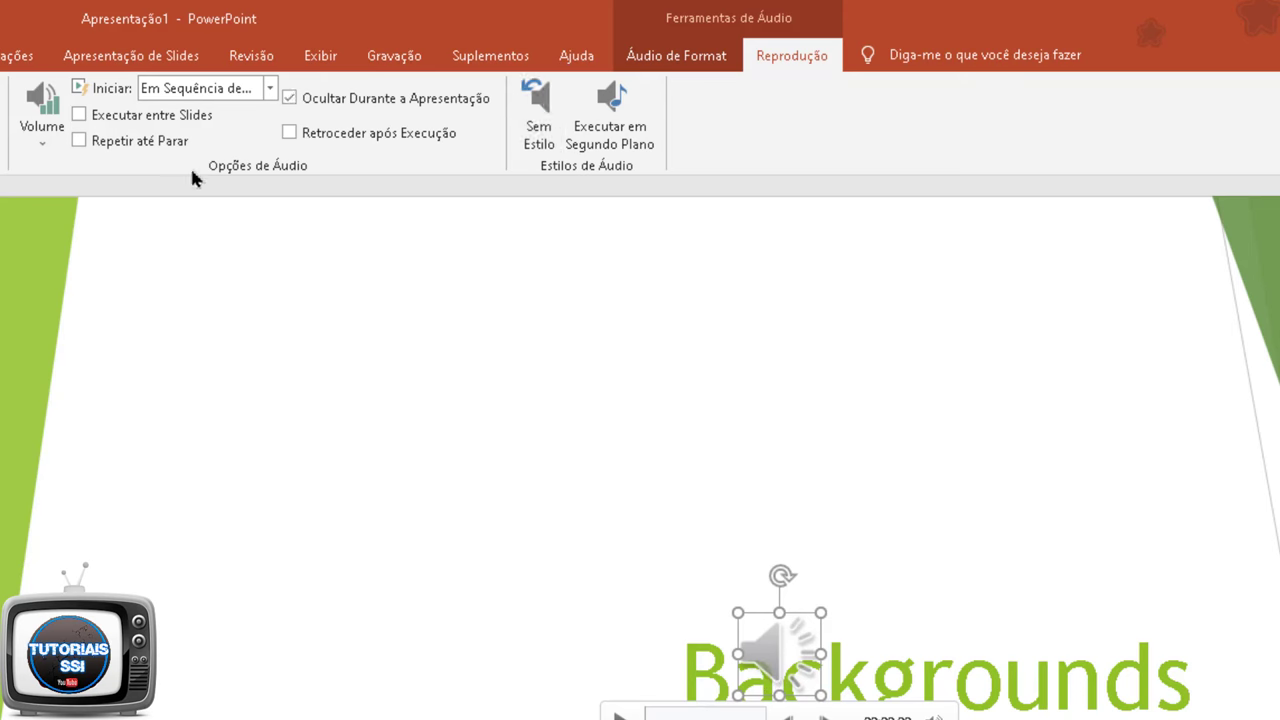
left_click(80, 117)
left_click(78, 141)
Step: Set the audio's Iniciar option to Automaticamente
left_click(268, 90)
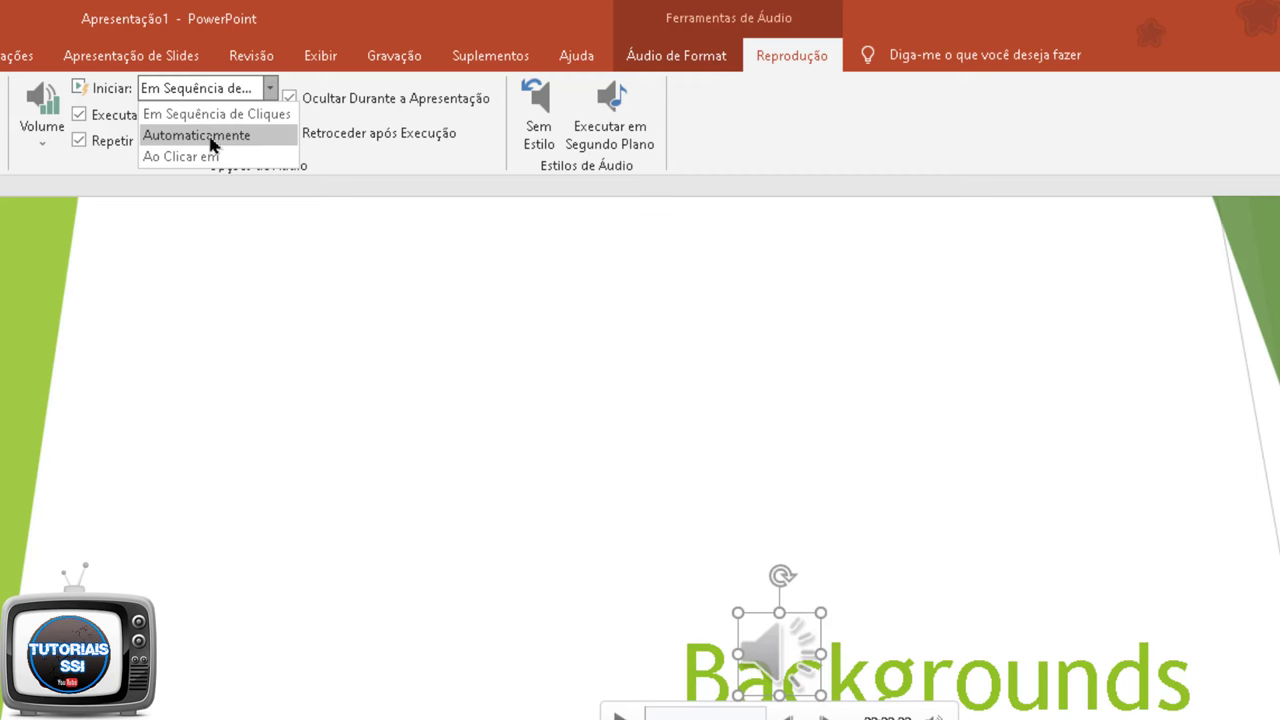
left_click(211, 145)
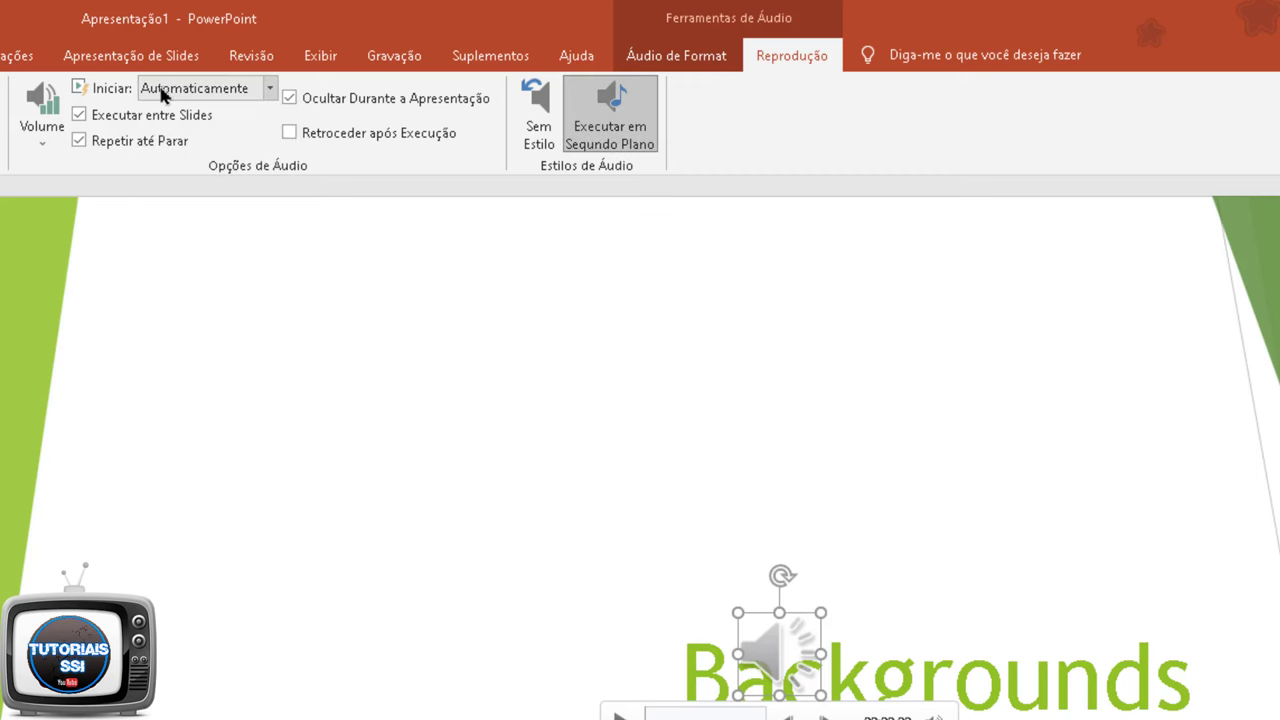
left_click(270, 88)
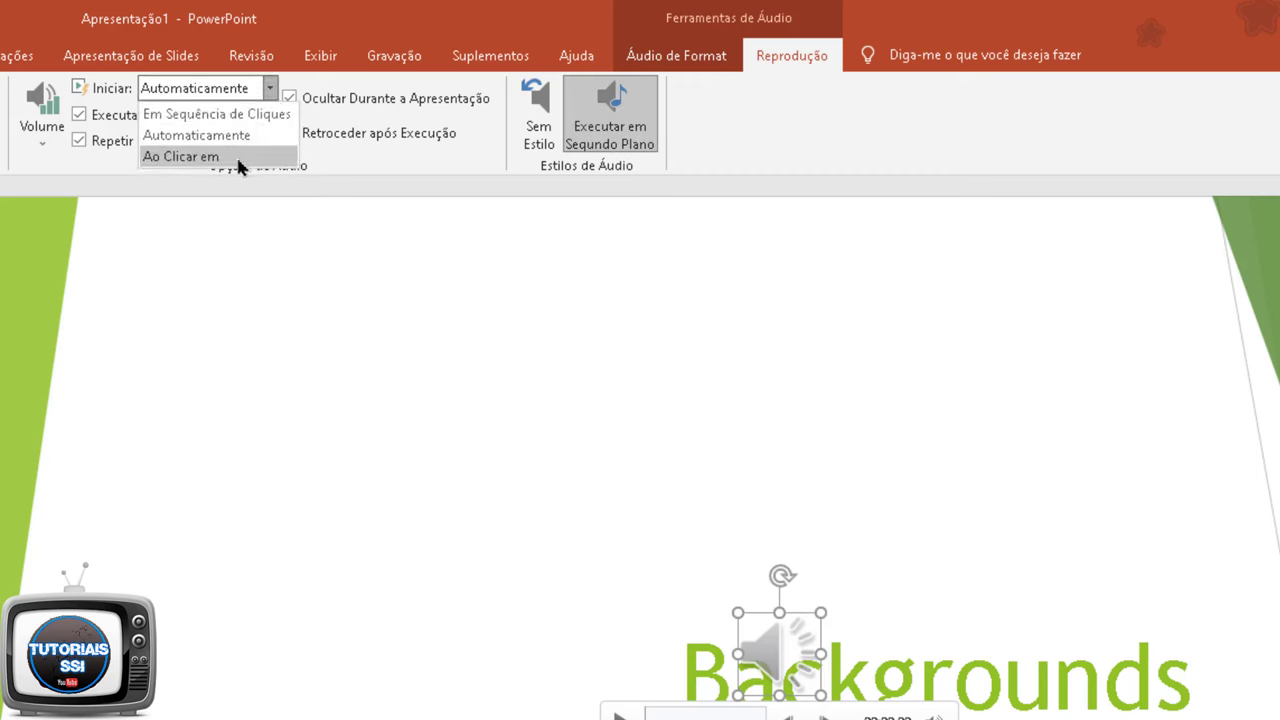
left_click(270, 90)
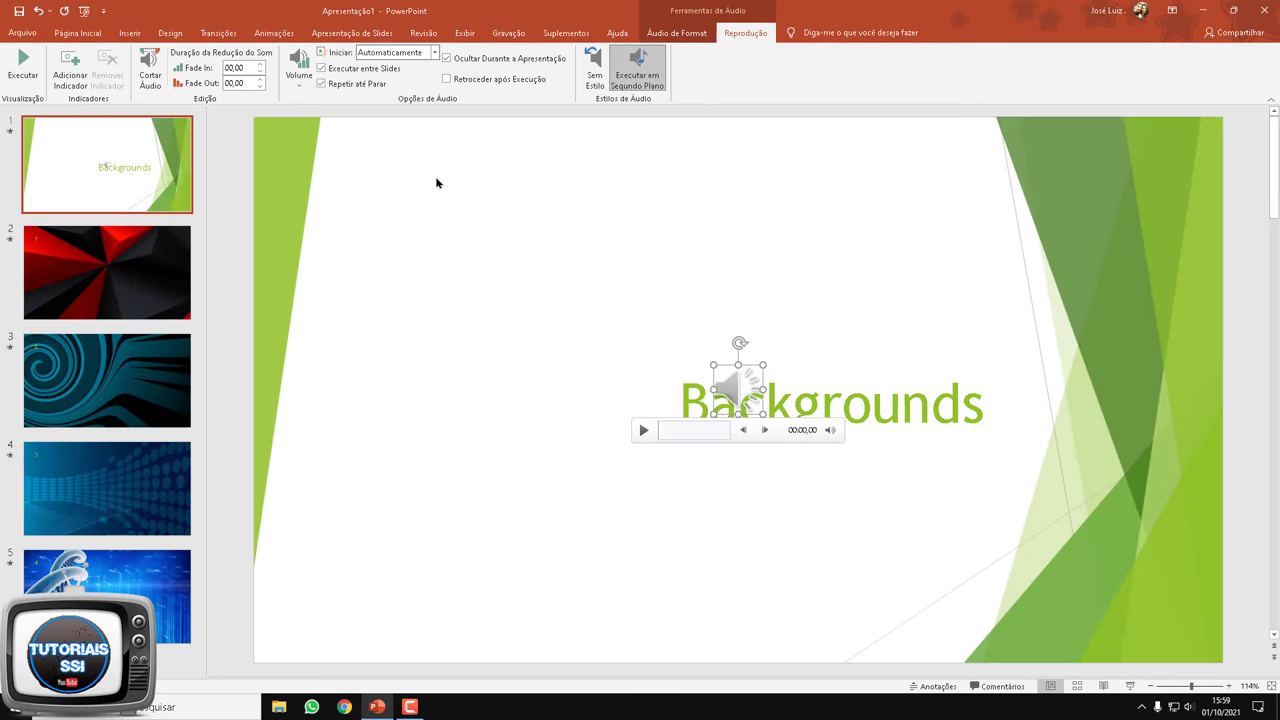
key("F5")
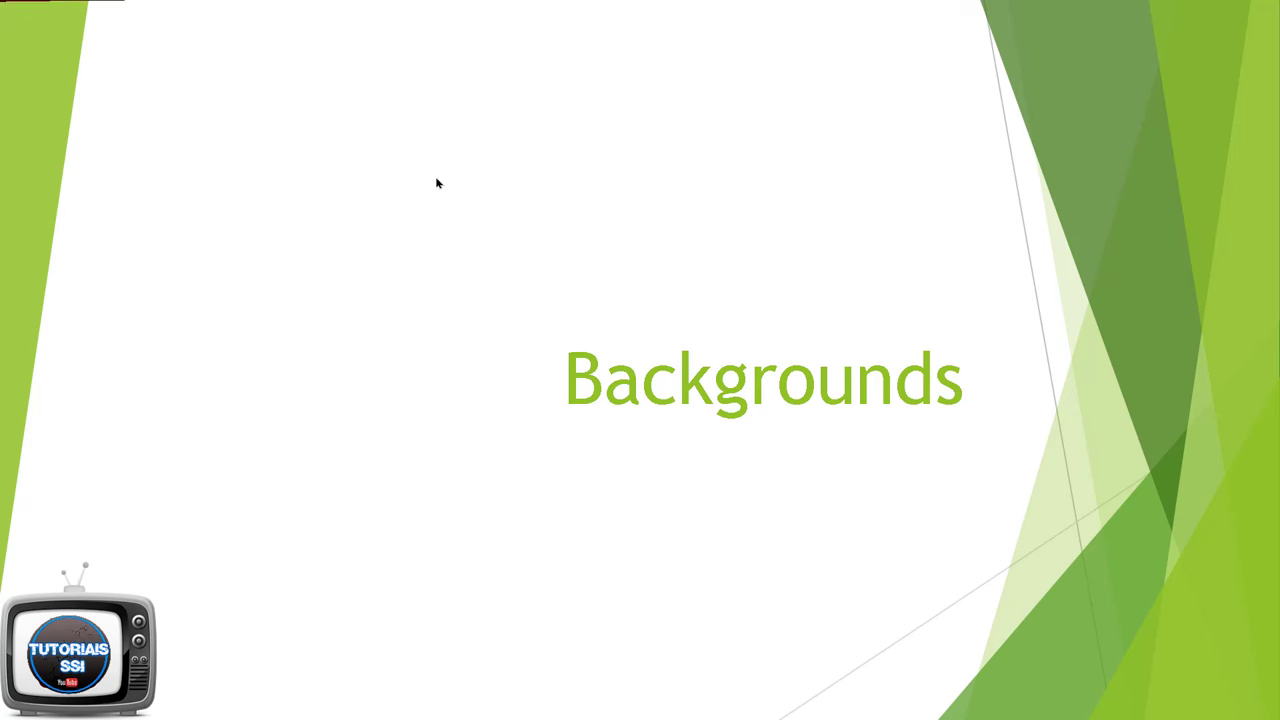
left_click(436, 183)
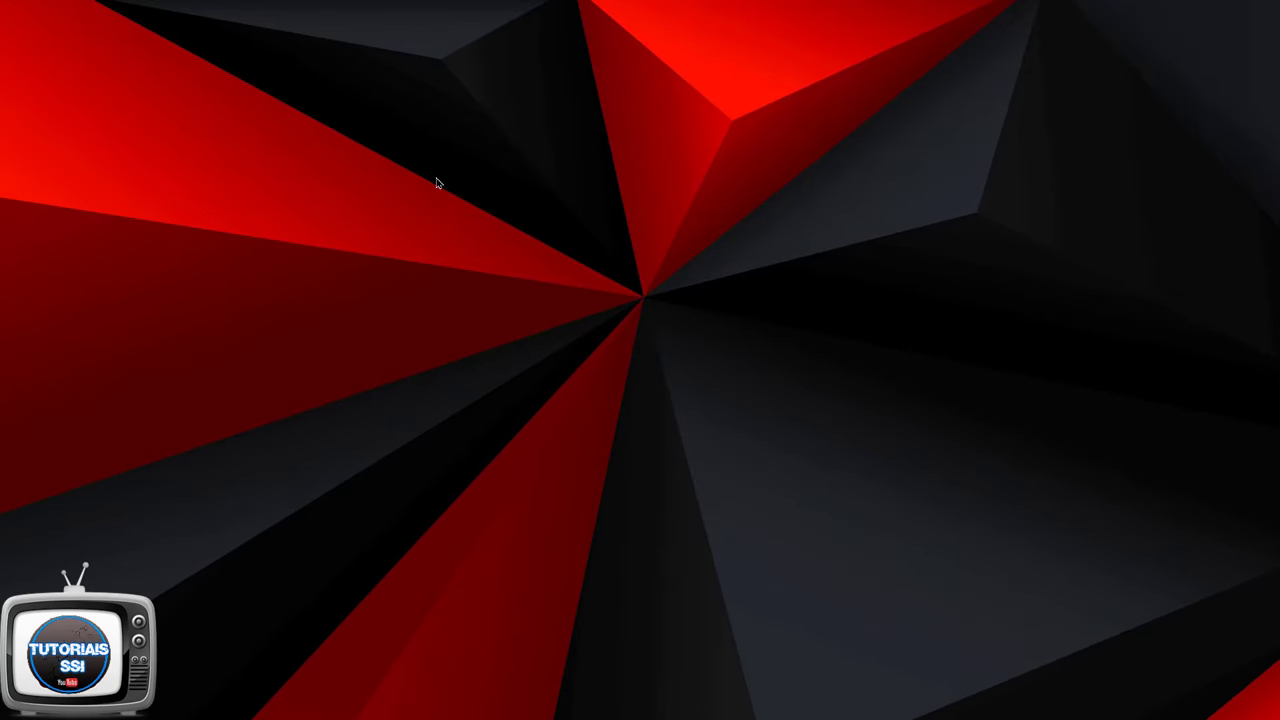
left_click(436, 183)
left_click(436, 183)
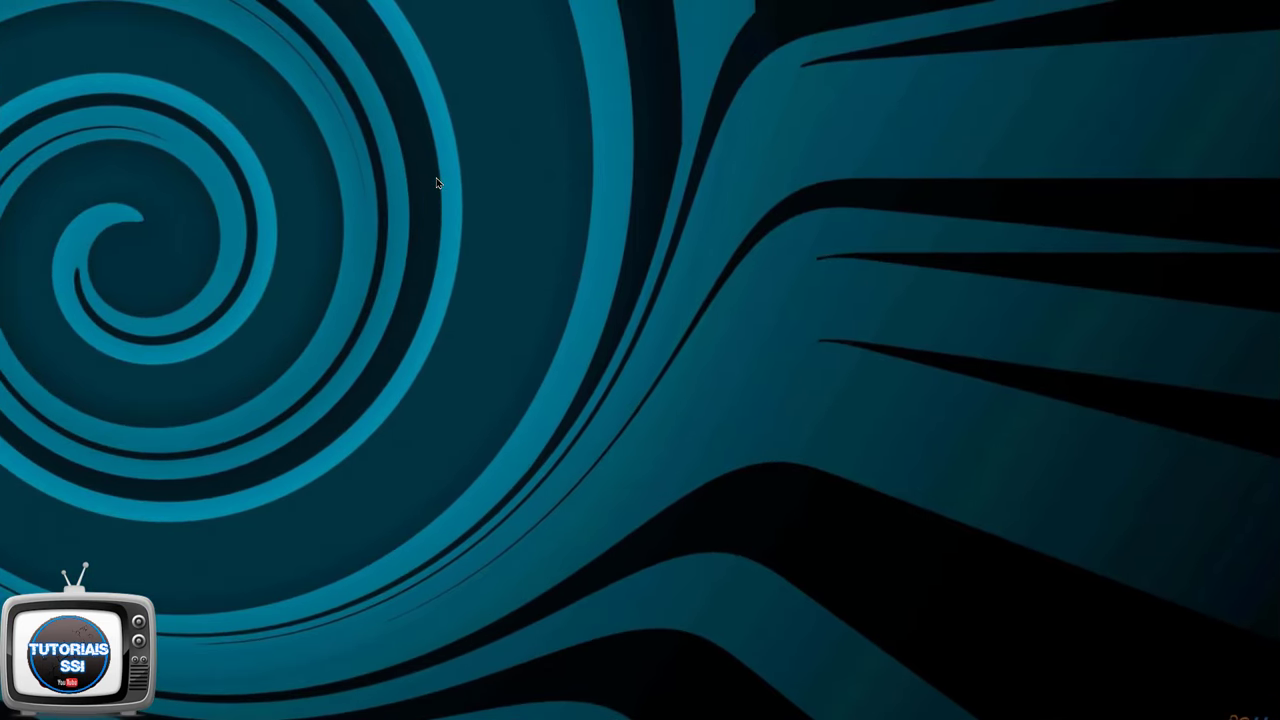
left_click(436, 183)
left_click(436, 183)
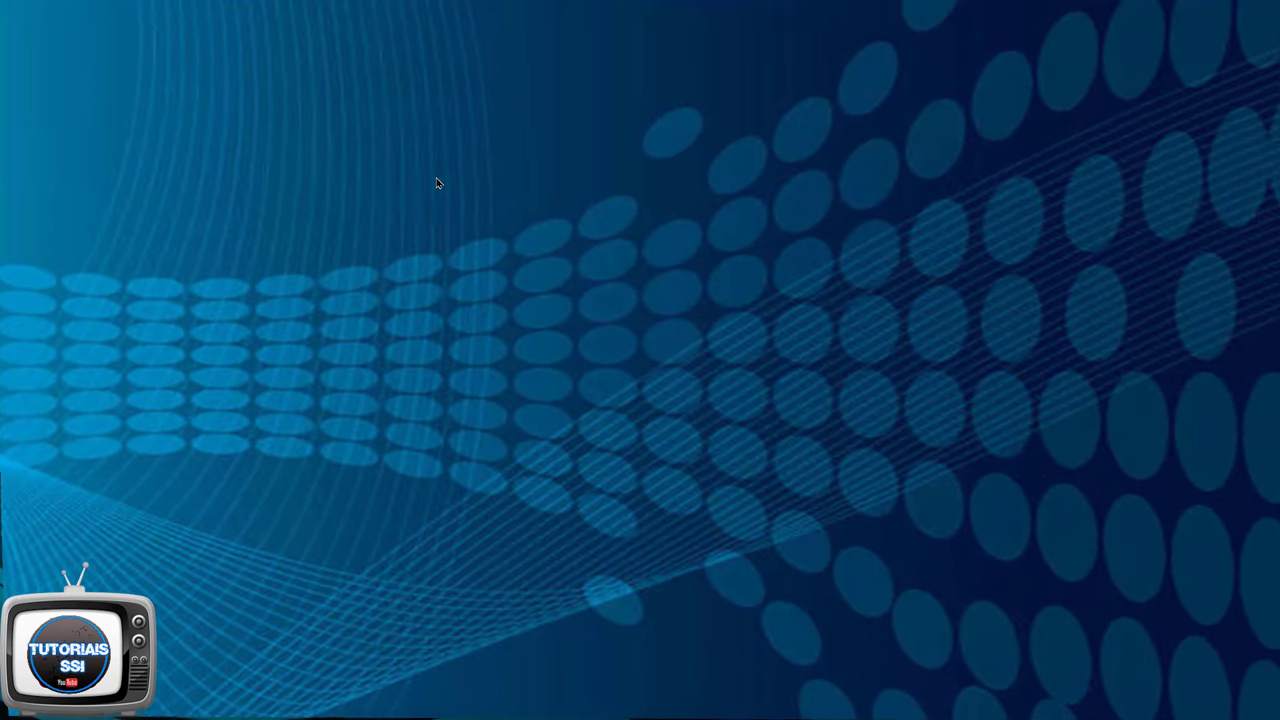
left_click(436, 183)
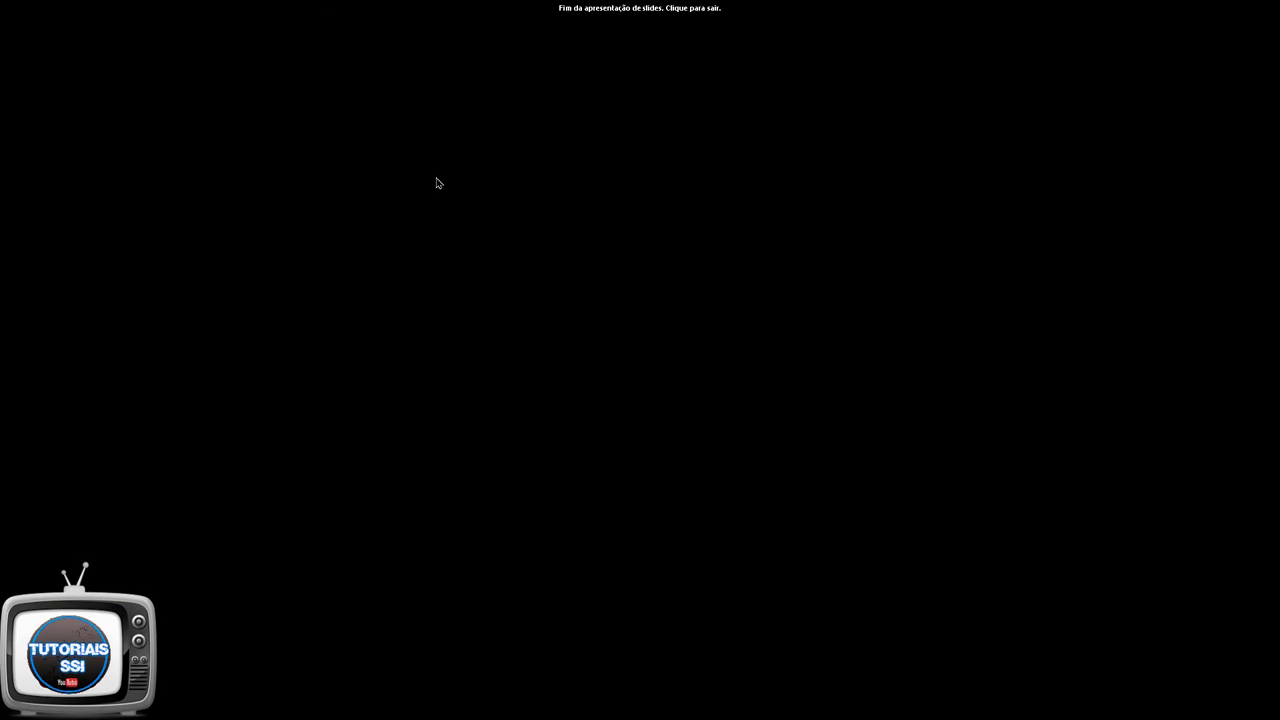
left_click(437, 183)
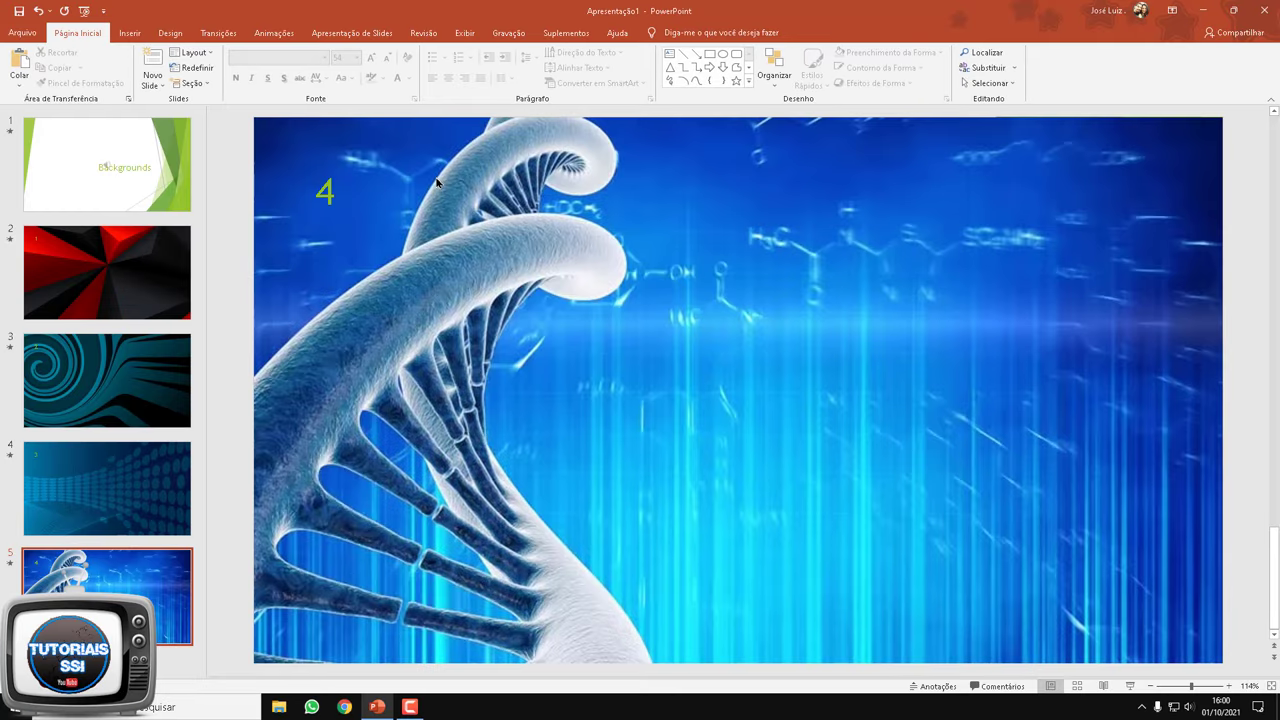
left_click(128, 173)
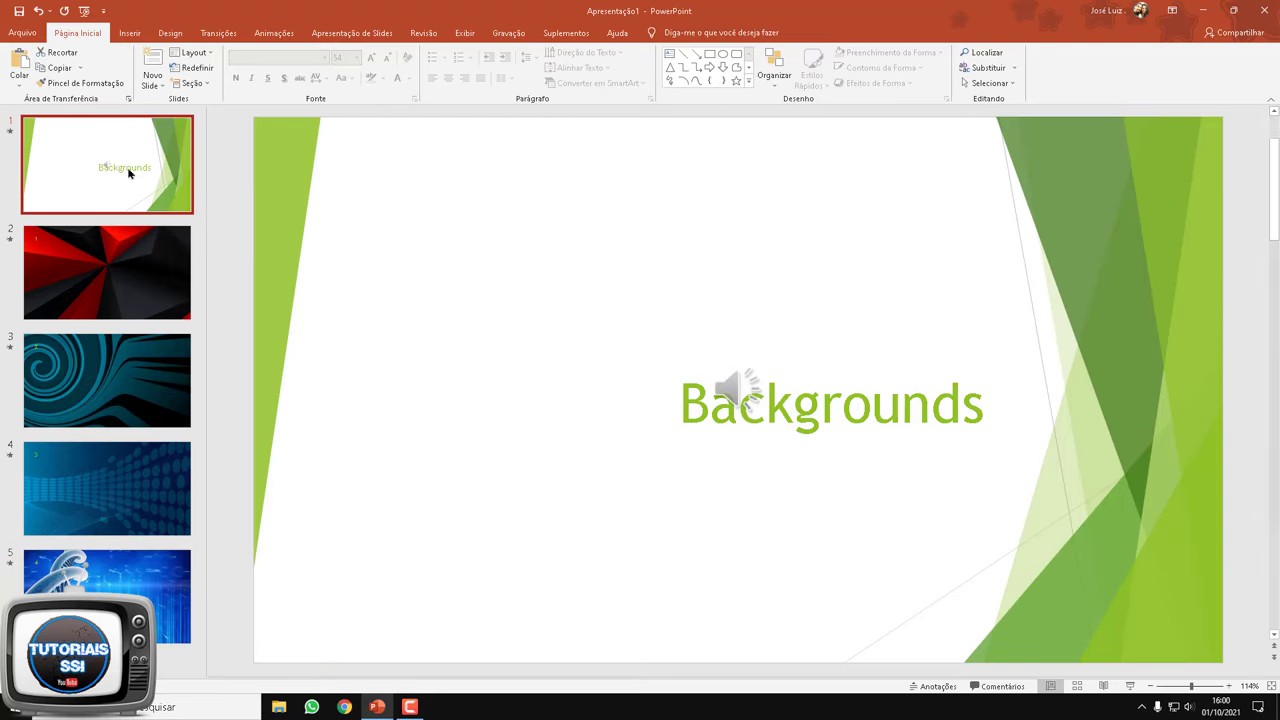